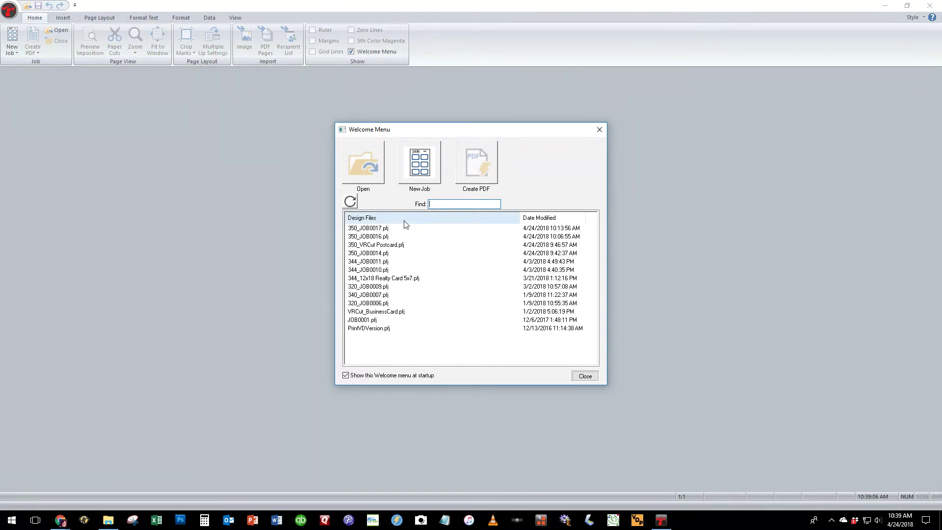
Step: Start a new job on Arch-B 12x18 paper using the 5x7 4-up Duplex template found by searching '5x7'
{"action": "left_click", "coordinate": [420, 164]}
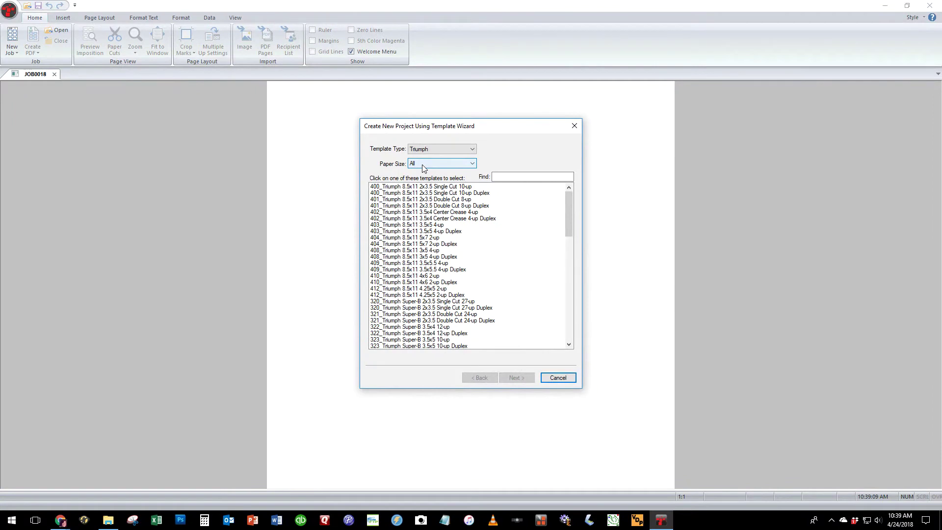
{"action": "left_click", "coordinate": [450, 164]}
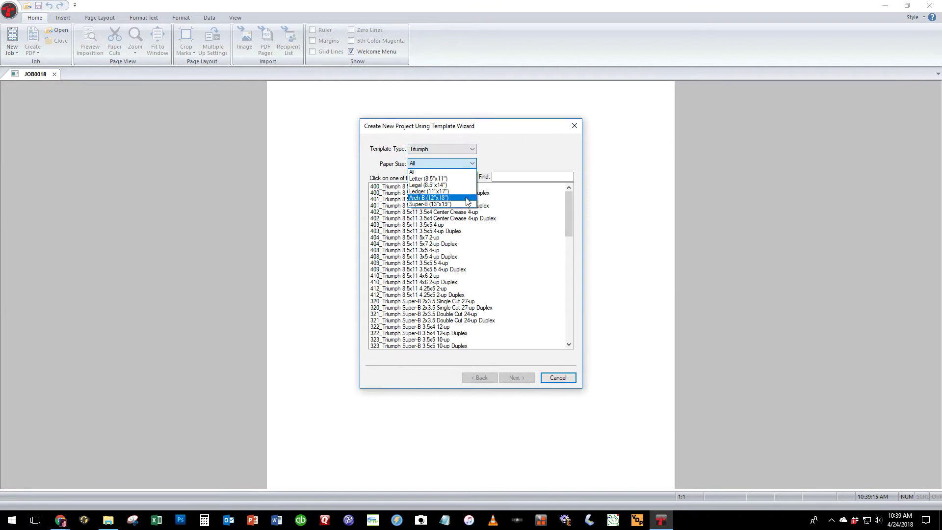
{"action": "left_click", "coordinate": [467, 202]}
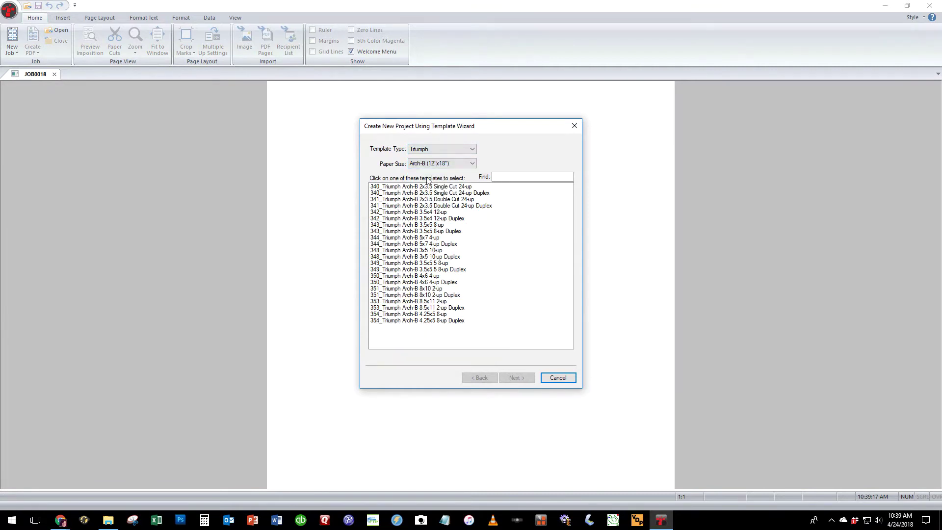
{"action": "left_click", "coordinate": [514, 177]}
{"action": "type", "text": "5x7"}
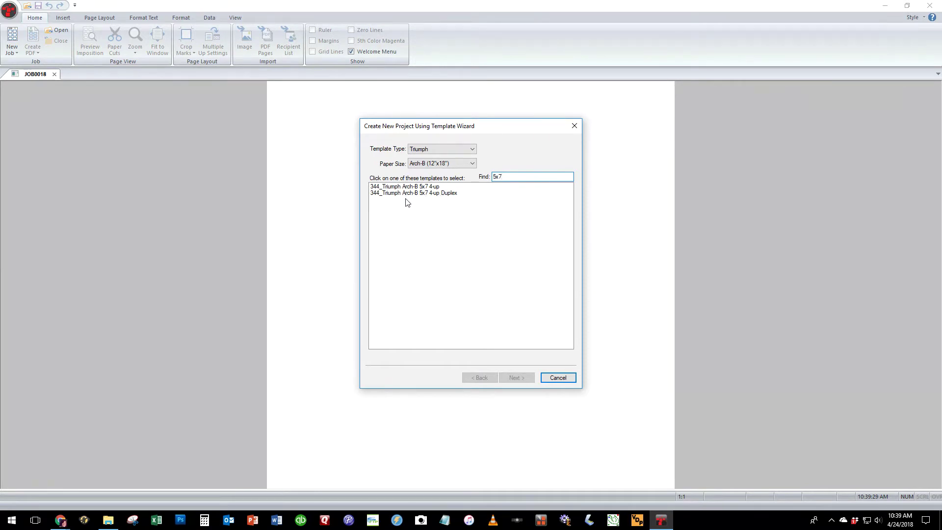
{"action": "left_click", "coordinate": [447, 195]}
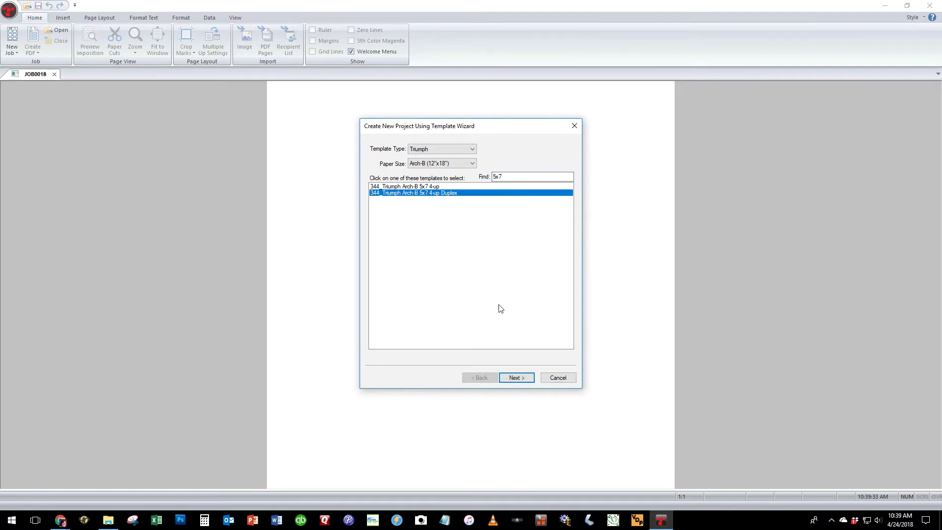
{"action": "left_click", "coordinate": [525, 383]}
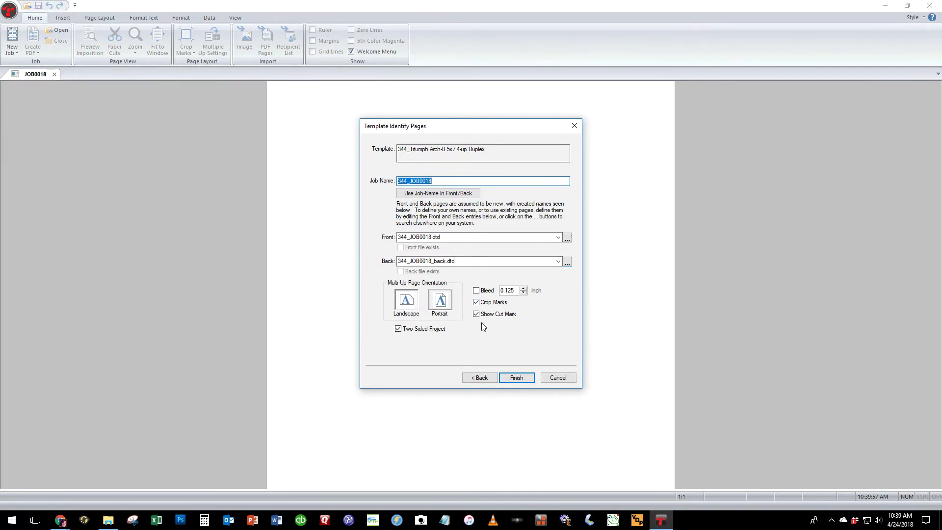
Step: Enable a 0.125-inch bleed and finish creating job 344_JOB0018 with crop marks and two sides
{"action": "left_click", "coordinate": [477, 294]}
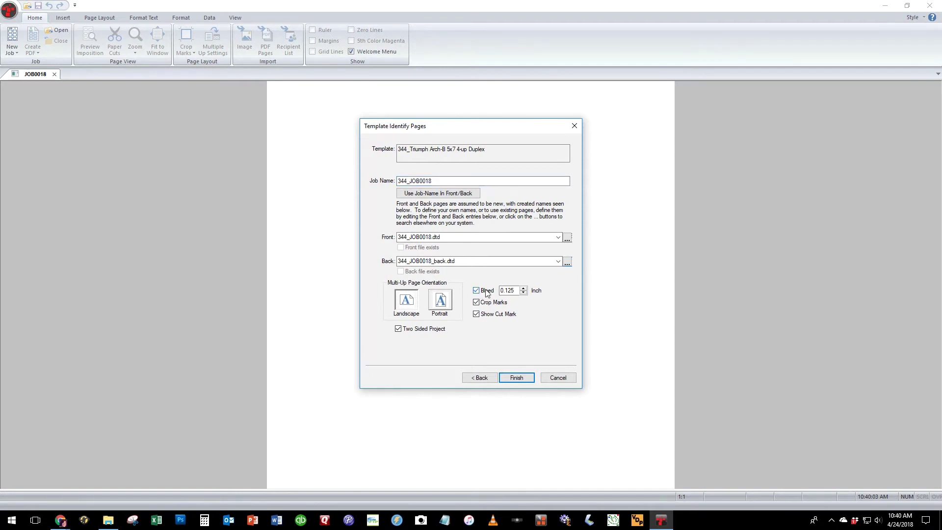
{"action": "left_click", "coordinate": [502, 291]}
{"action": "left_click", "coordinate": [517, 378]}
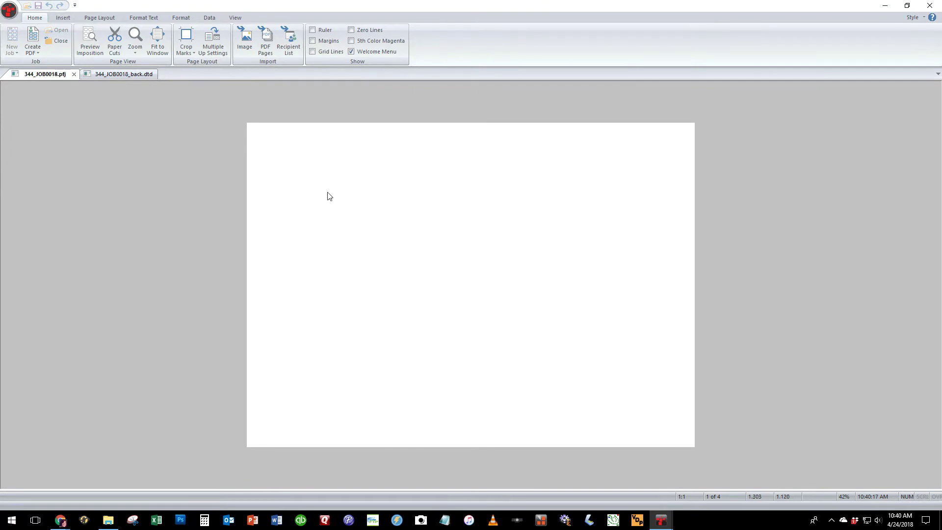
Step: Insert Revolutionary Redefined Postcard 5x7.pdf as the artwork, adding all of its pages to the job
{"action": "left_click", "coordinate": [243, 40]}
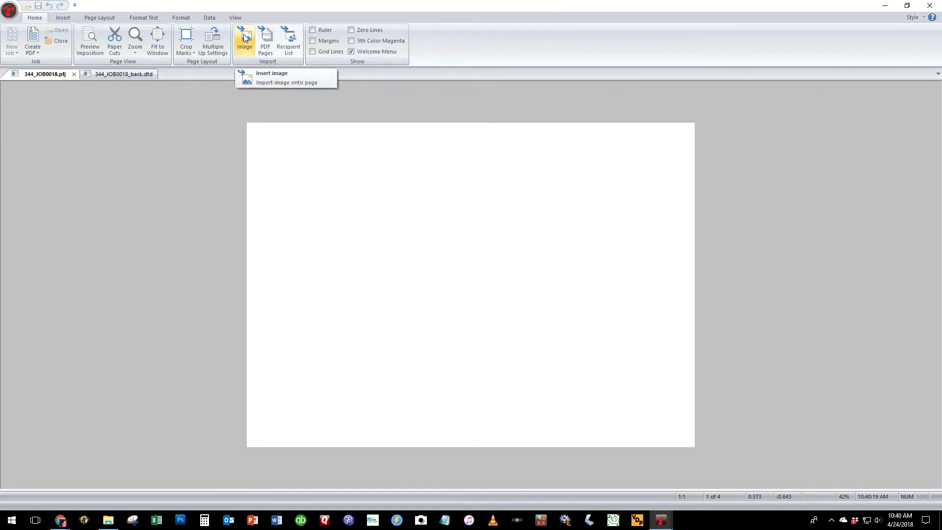
{"action": "left_click", "coordinate": [244, 37]}
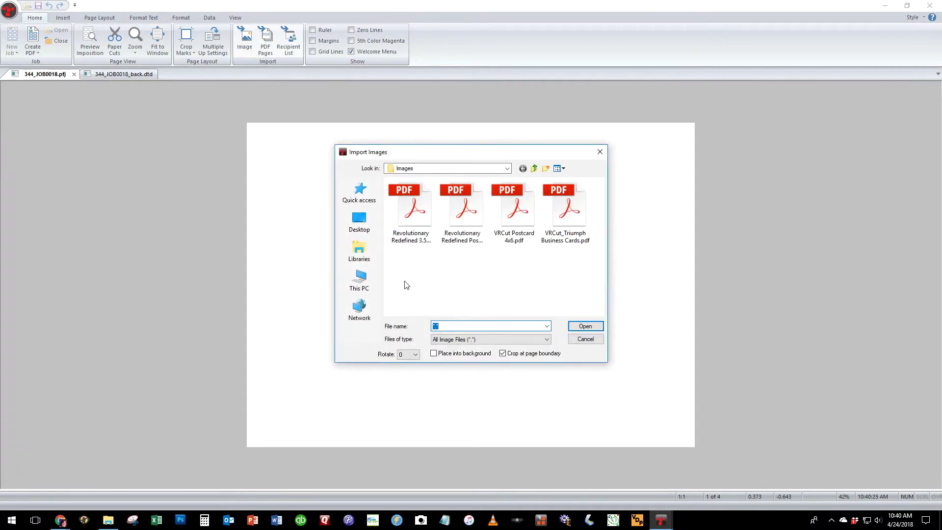
{"action": "left_click", "coordinate": [466, 216]}
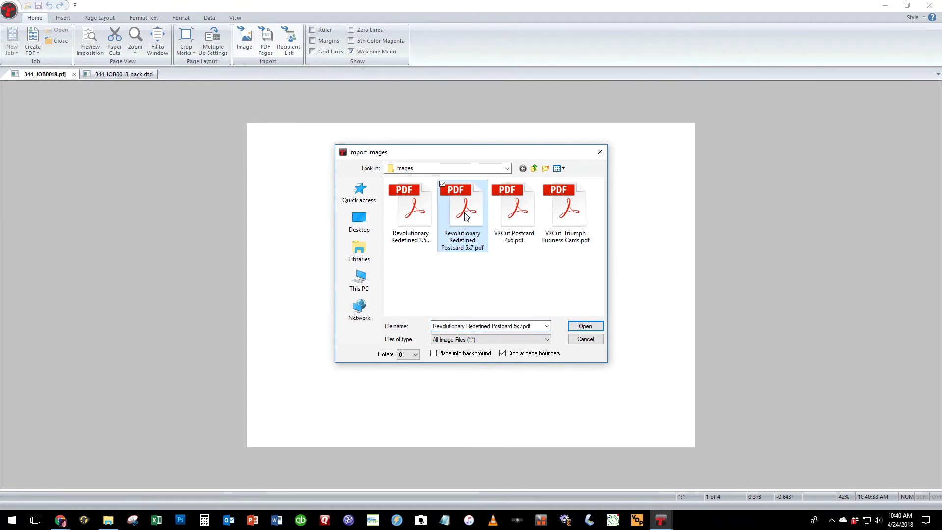
{"action": "double_click", "coordinate": [466, 216]}
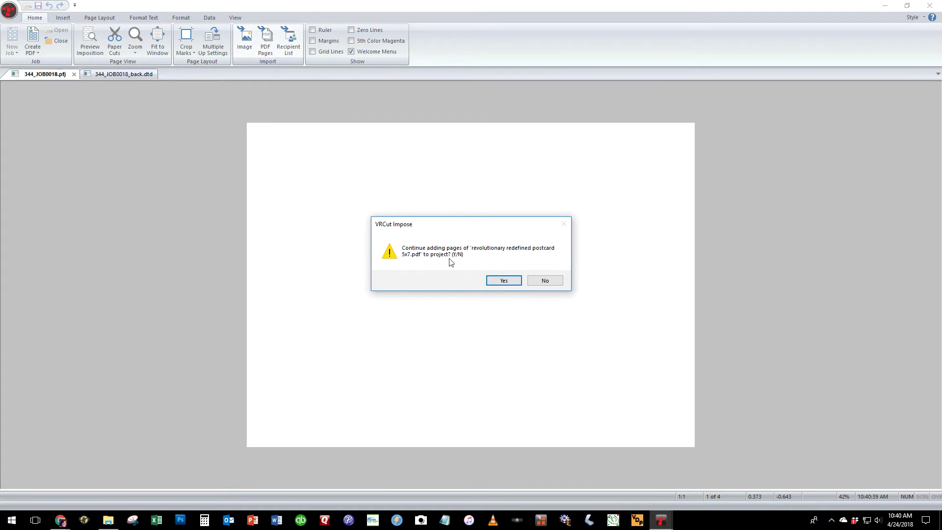
{"action": "left_click", "coordinate": [504, 280]}
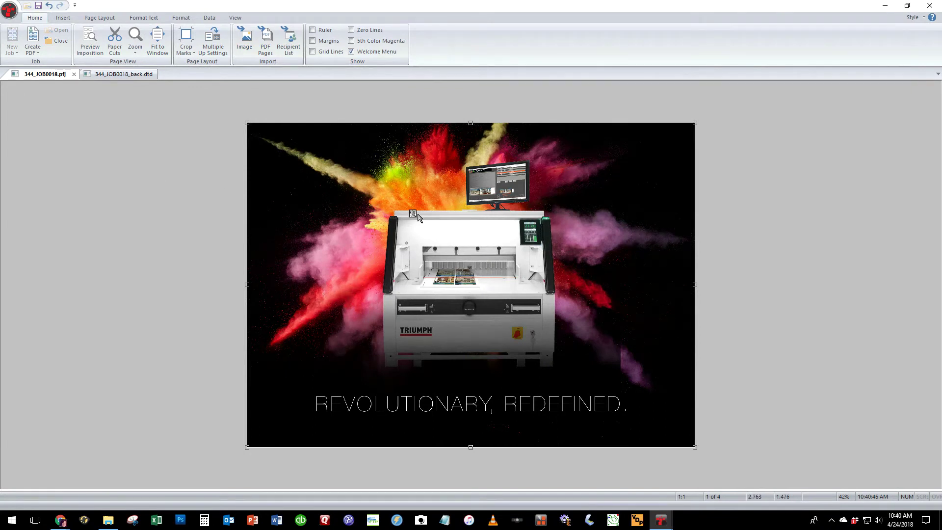
Step: Check the back .dtd page, return to the front, and preview the 4-up imposition
{"action": "left_click", "coordinate": [112, 74]}
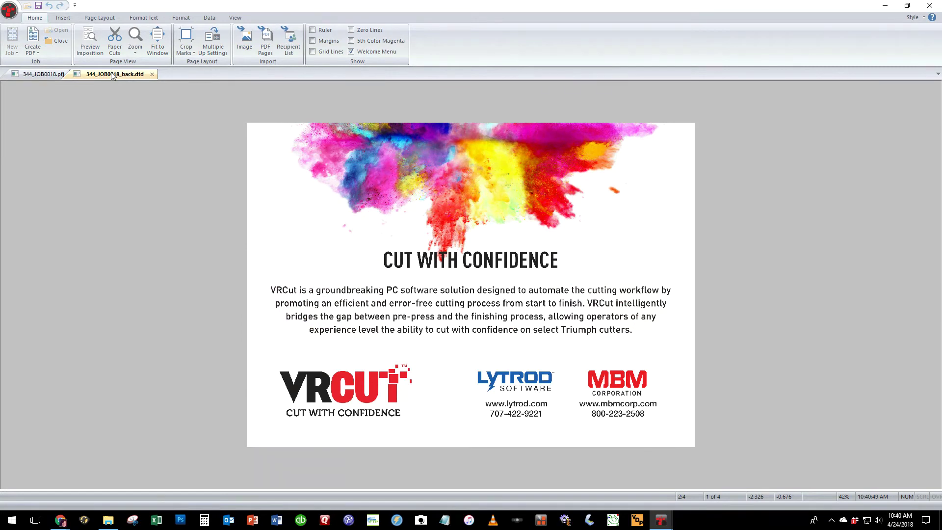
{"action": "left_click", "coordinate": [31, 75]}
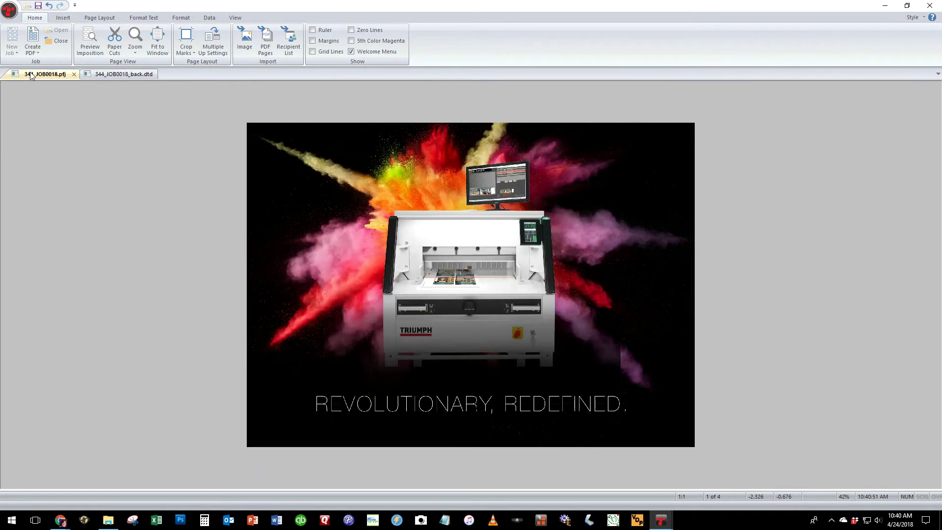
{"action": "left_click", "coordinate": [98, 41]}
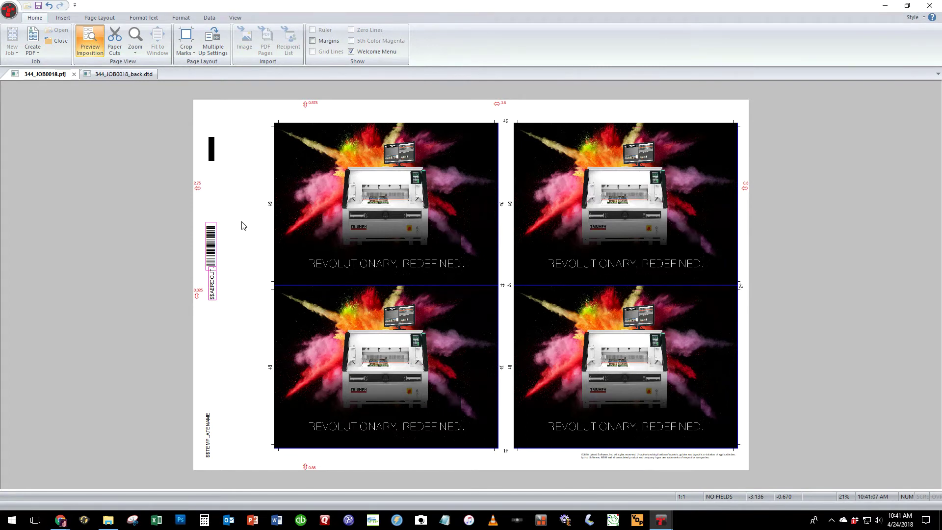
Step: Apply black hairline crop marks to the sheet, then exit the imposition preview
{"action": "left_click", "coordinate": [194, 43]}
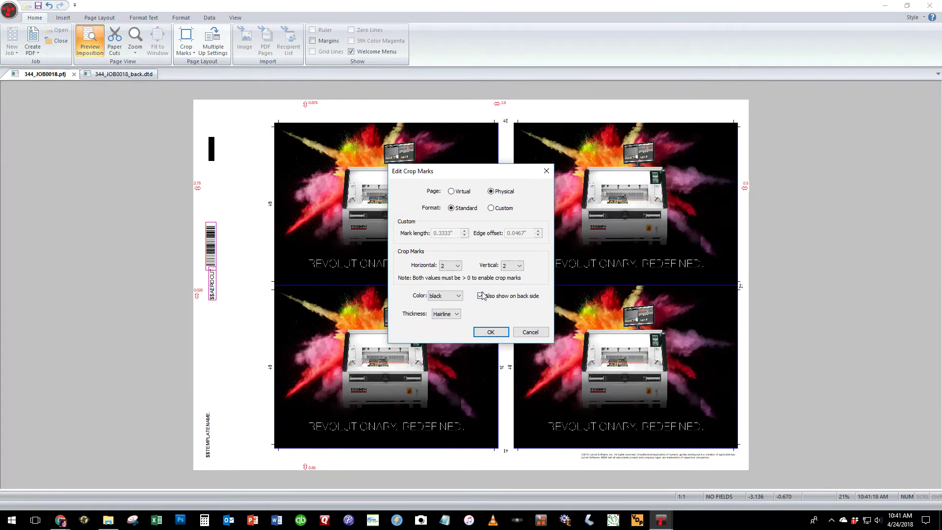
{"action": "left_click", "coordinate": [451, 296]}
{"action": "left_click", "coordinate": [452, 296]}
{"action": "left_click", "coordinate": [458, 314]}
{"action": "left_click", "coordinate": [491, 333]}
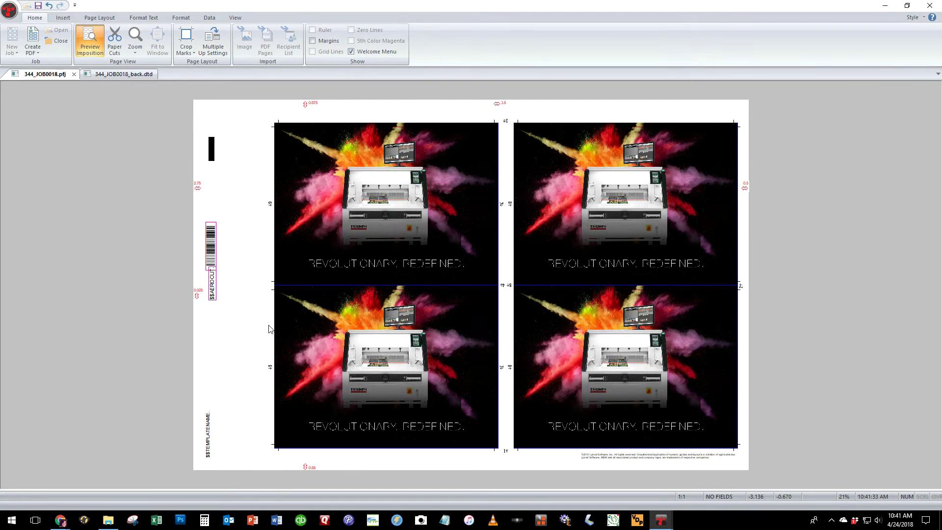
{"action": "left_click", "coordinate": [90, 42]}
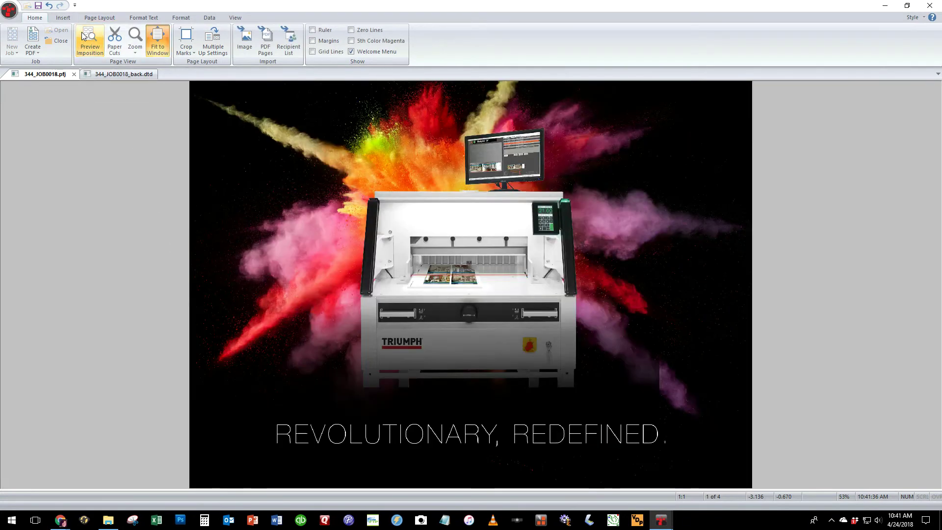
Step: Export the job as 344_JOB0018.pdf into the Output folder, confirming the modified pages
{"action": "left_click", "coordinate": [31, 38]}
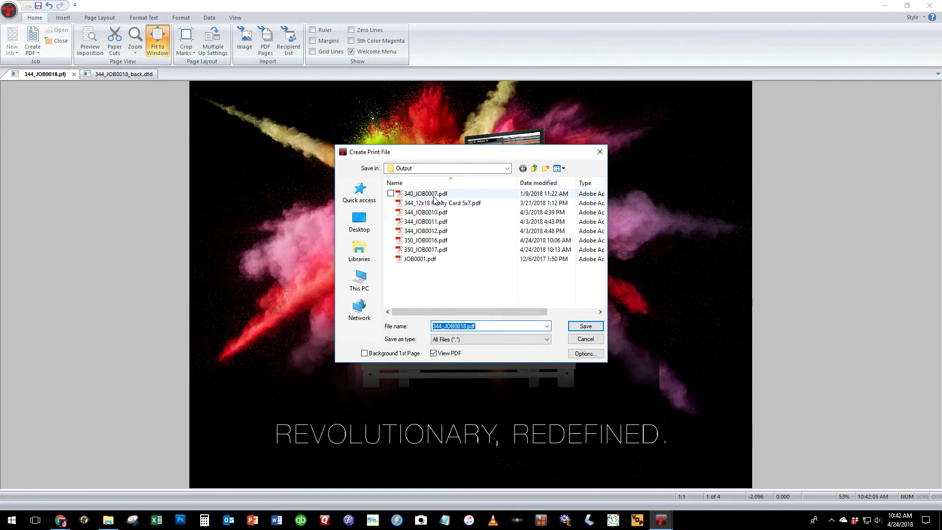
{"action": "left_click", "coordinate": [426, 169]}
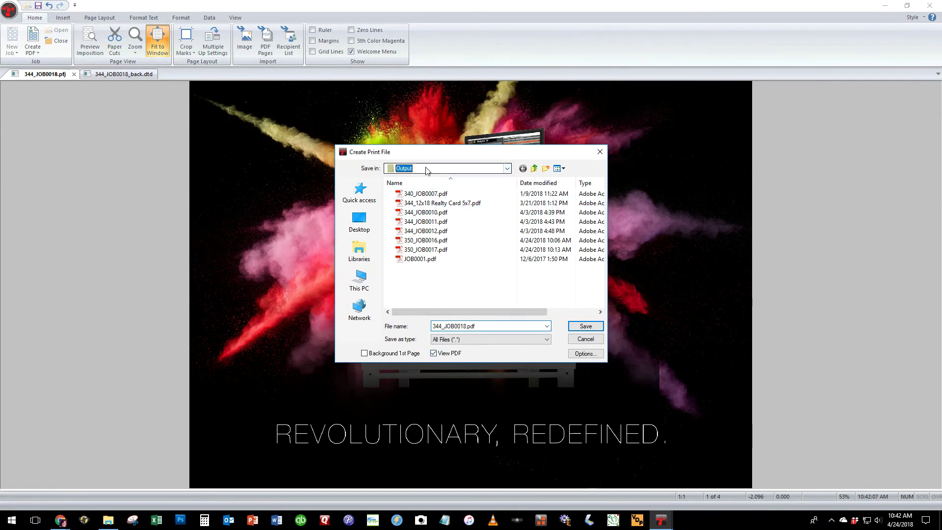
{"action": "left_click", "coordinate": [427, 169]}
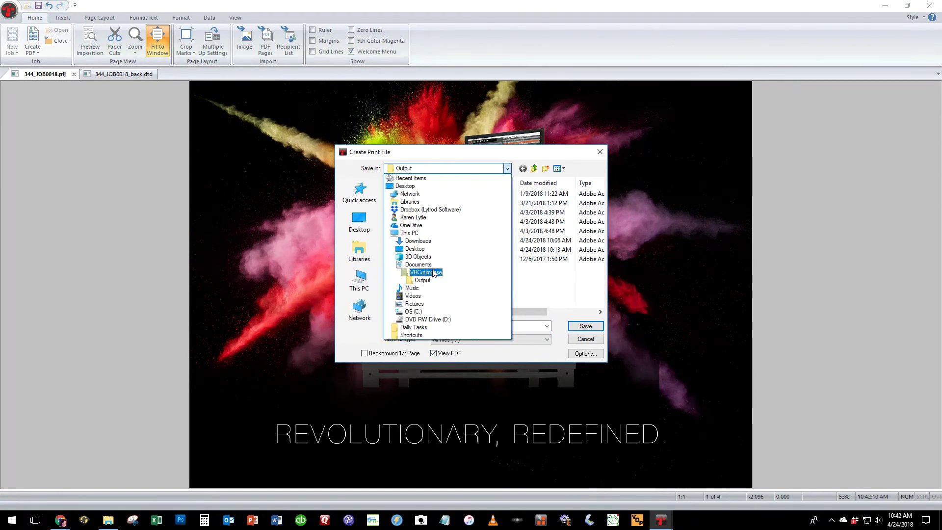
{"action": "left_click", "coordinate": [448, 282]}
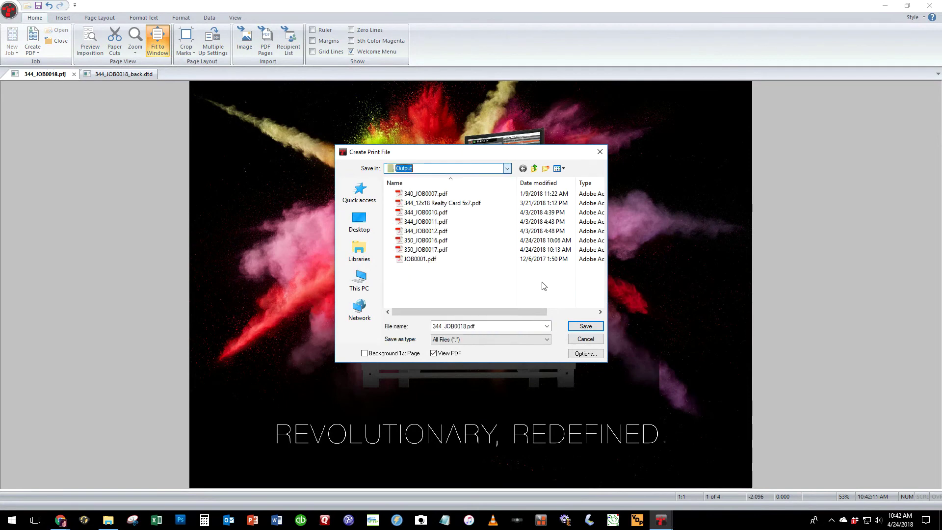
{"action": "left_click", "coordinate": [592, 327]}
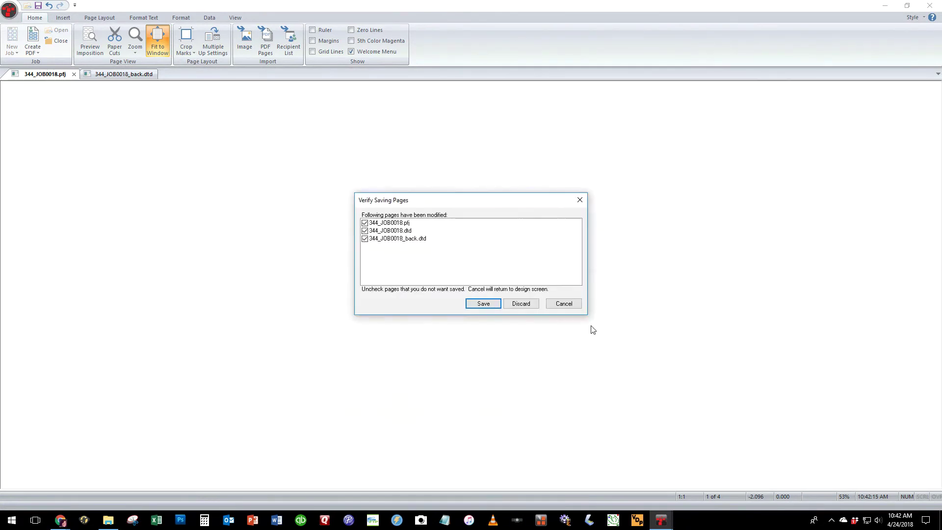
{"action": "left_click", "coordinate": [486, 304]}
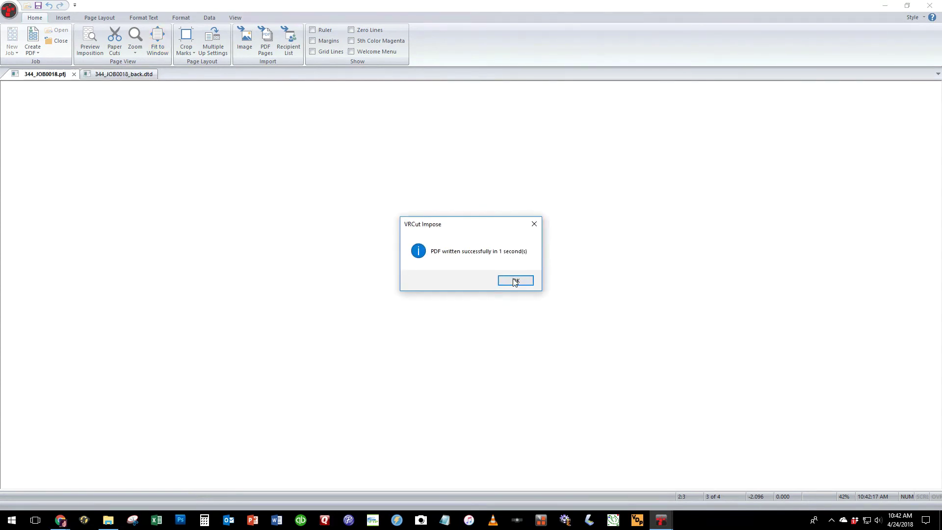
{"action": "left_click", "coordinate": [510, 281]}
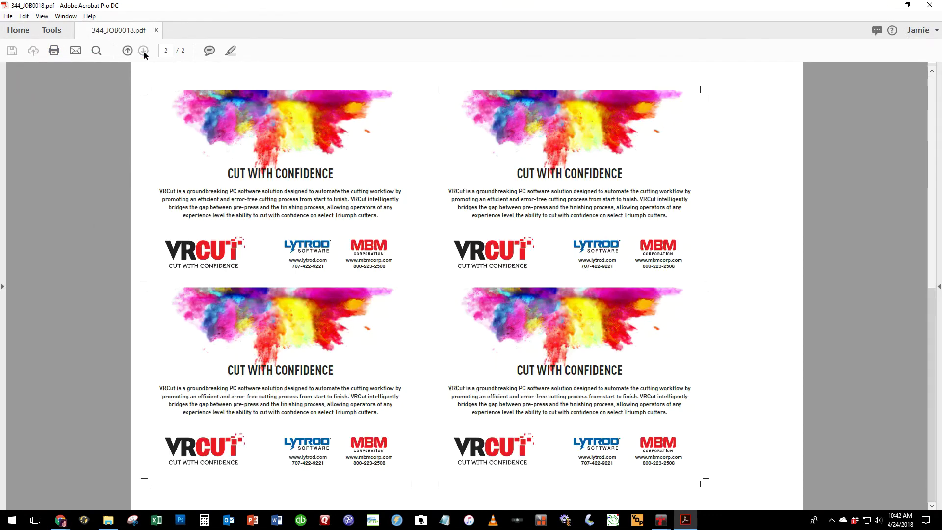
Step: In Acrobat, view page 2's postcard backs, then go back to page 1's fronts
{"action": "left_click", "coordinate": [144, 51]}
{"action": "left_click", "coordinate": [127, 51]}
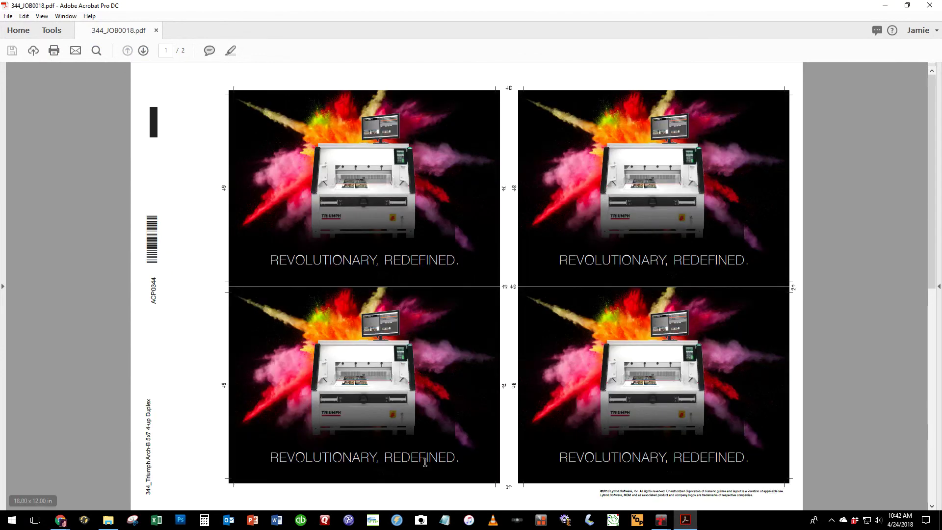